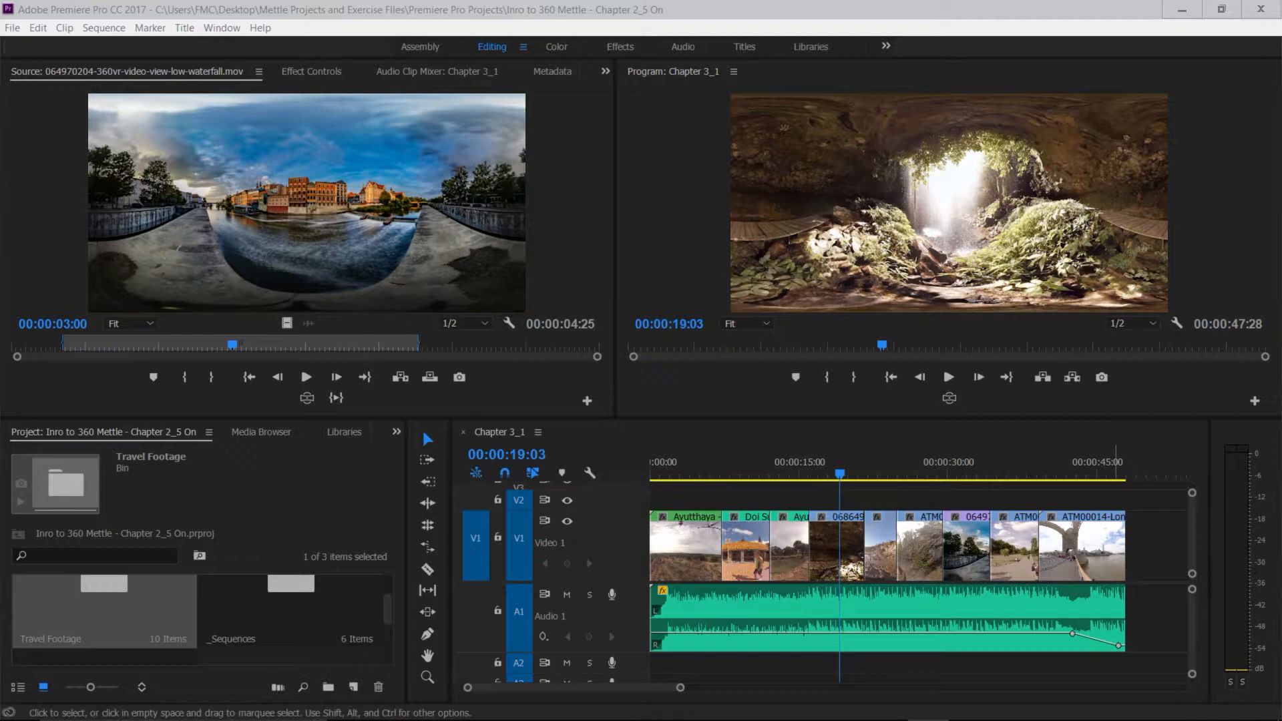
# - Bring up the effects browser and switch to the Effects workspace
pyautogui.click(222, 28)
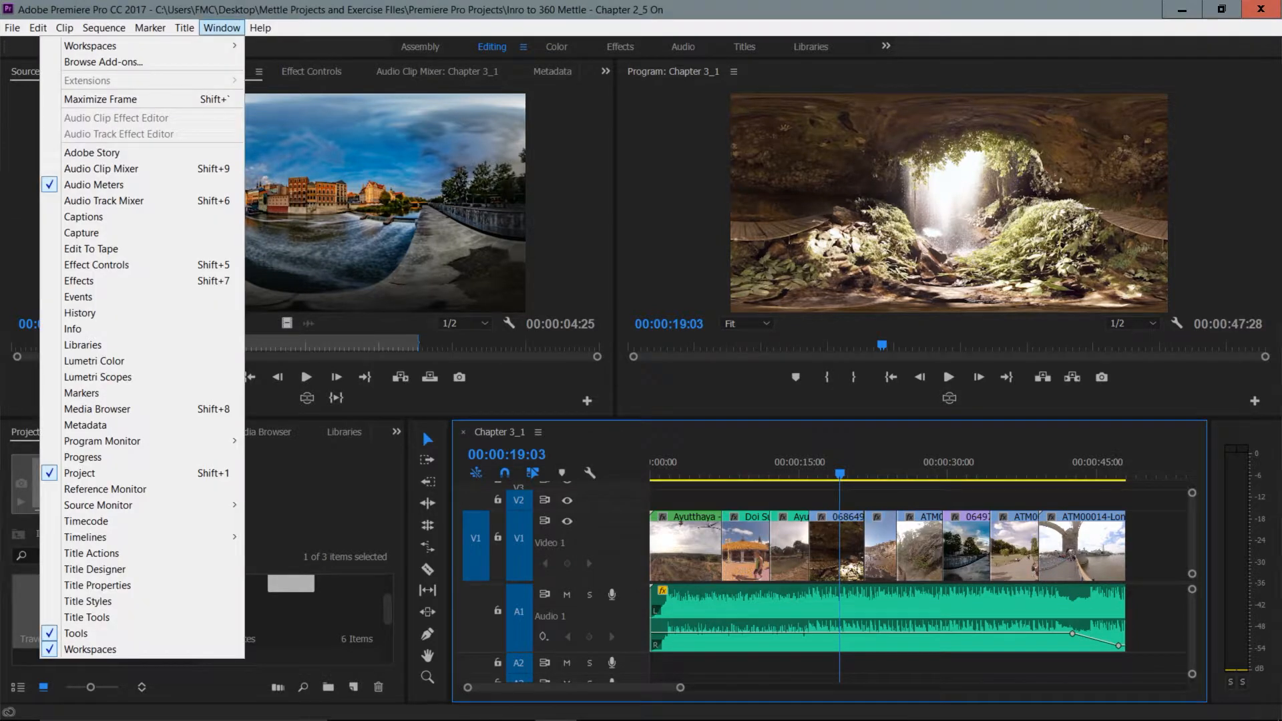
pyautogui.click(87, 280)
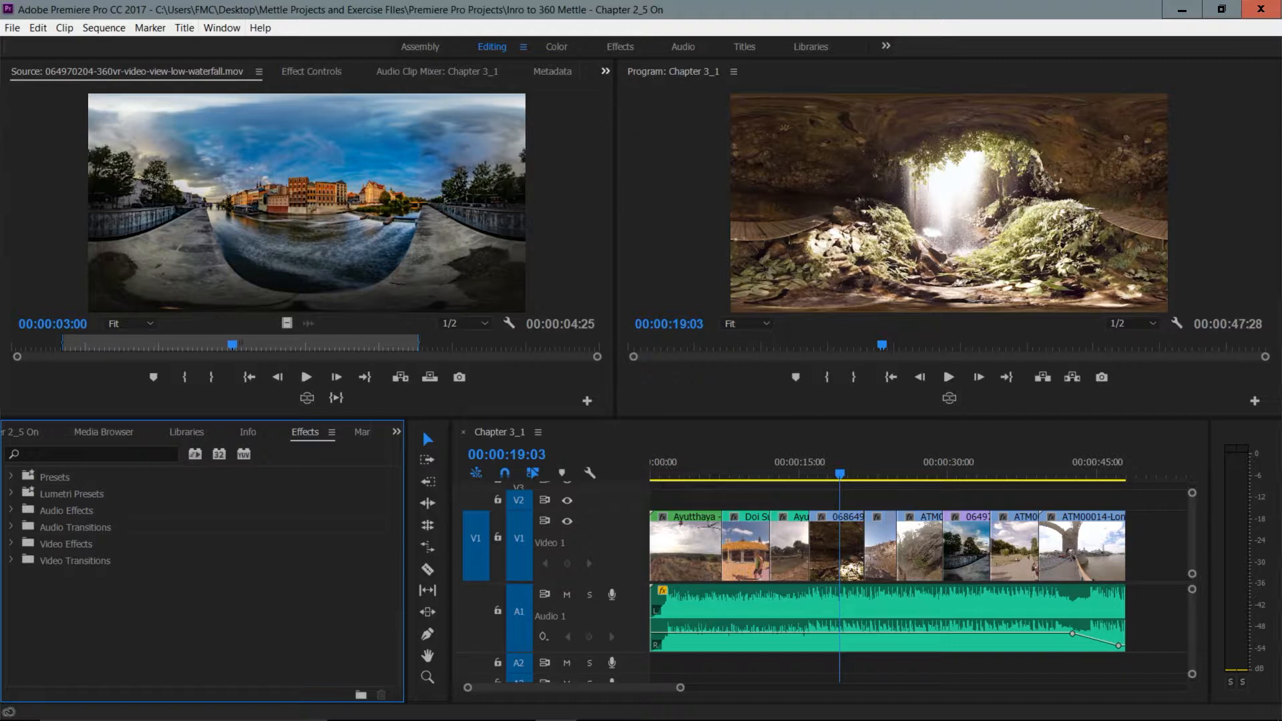
pyautogui.hotkey('alt', 'shift', '4')
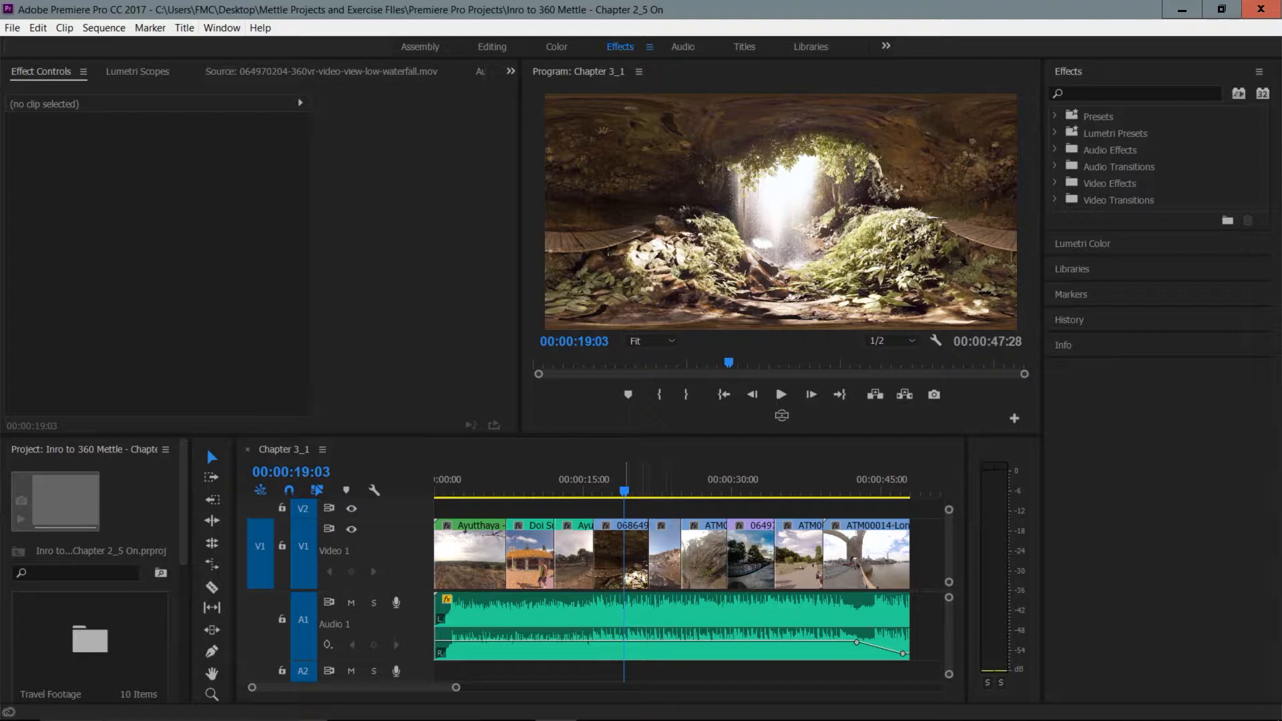
# - Apply a Cross Dissolve centred on the cut between the Ayutthaya clip and the crystal-shower-falls clip at 00:00:16:04
pyautogui.moveTo(626, 490); pyautogui.dragTo(594, 491)
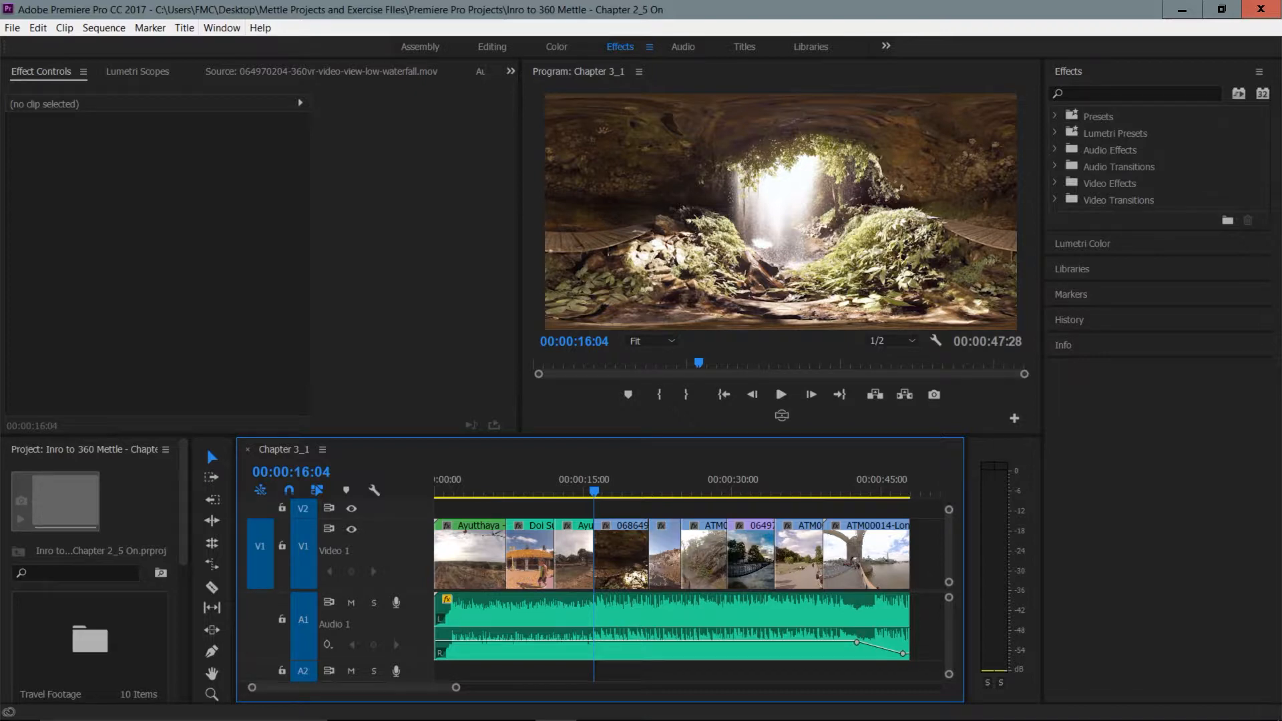
pyautogui.click(1055, 200)
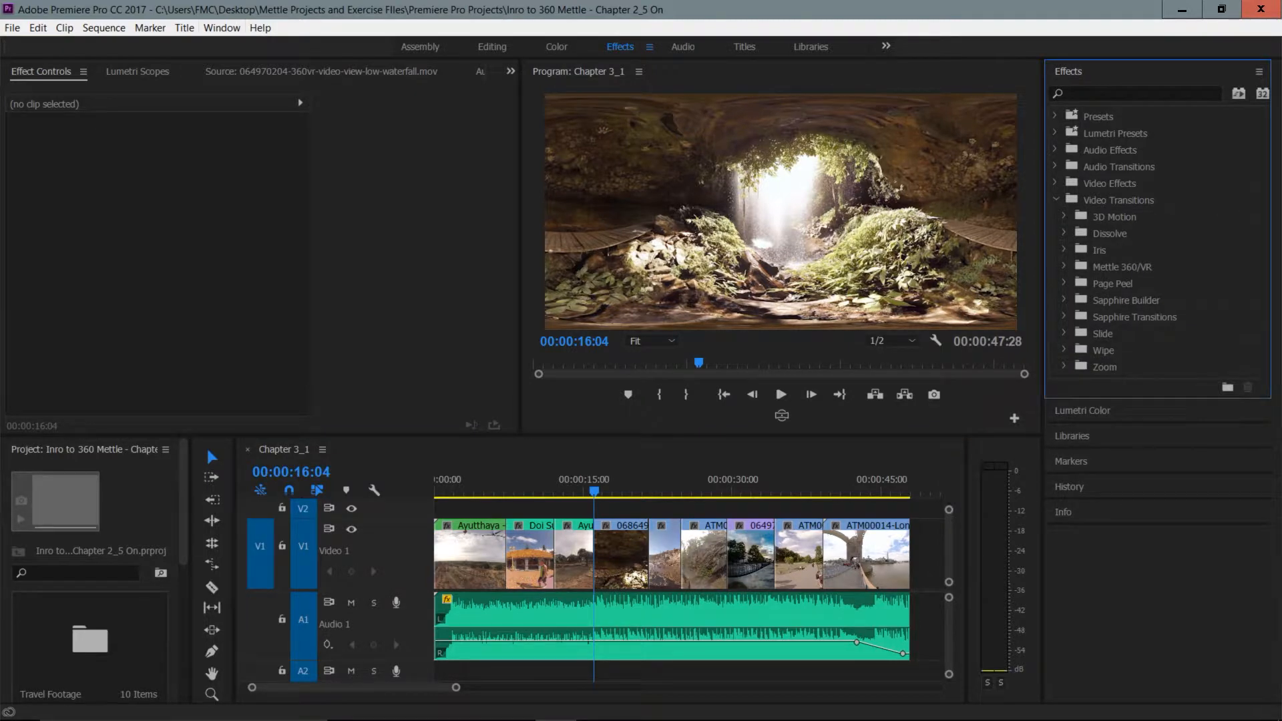
pyautogui.click(1064, 233)
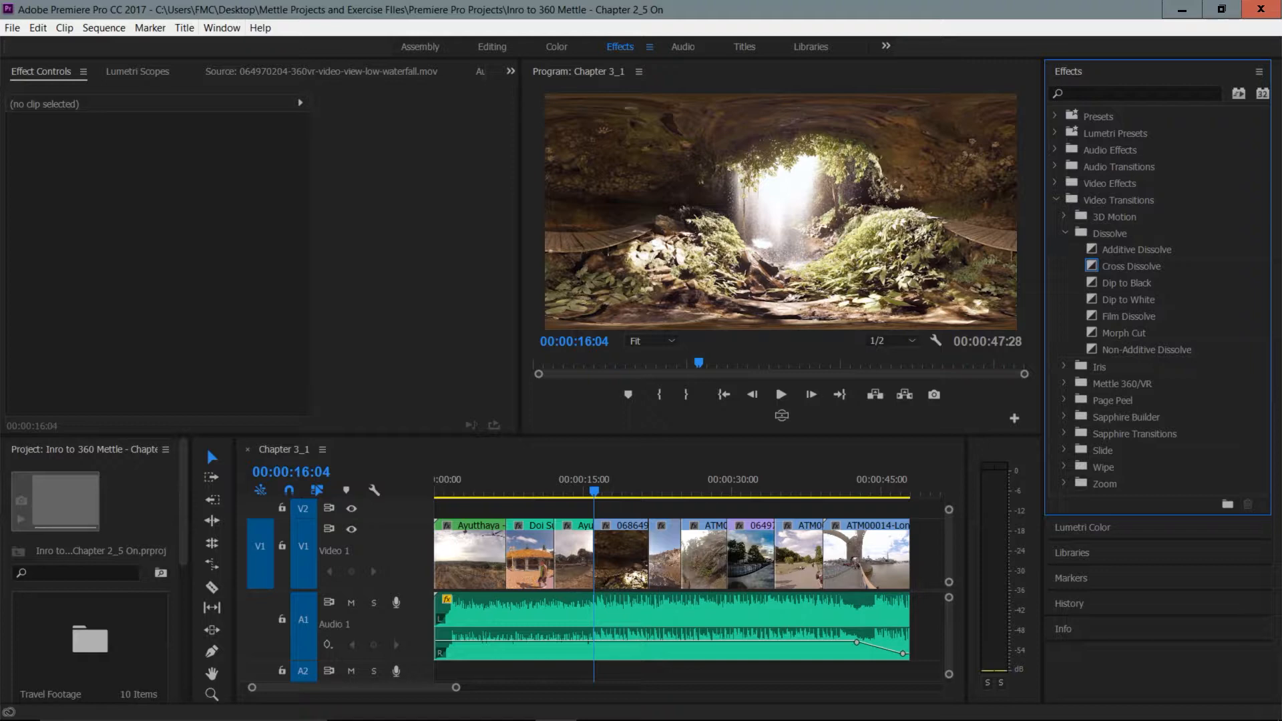
pyautogui.click(1130, 266)
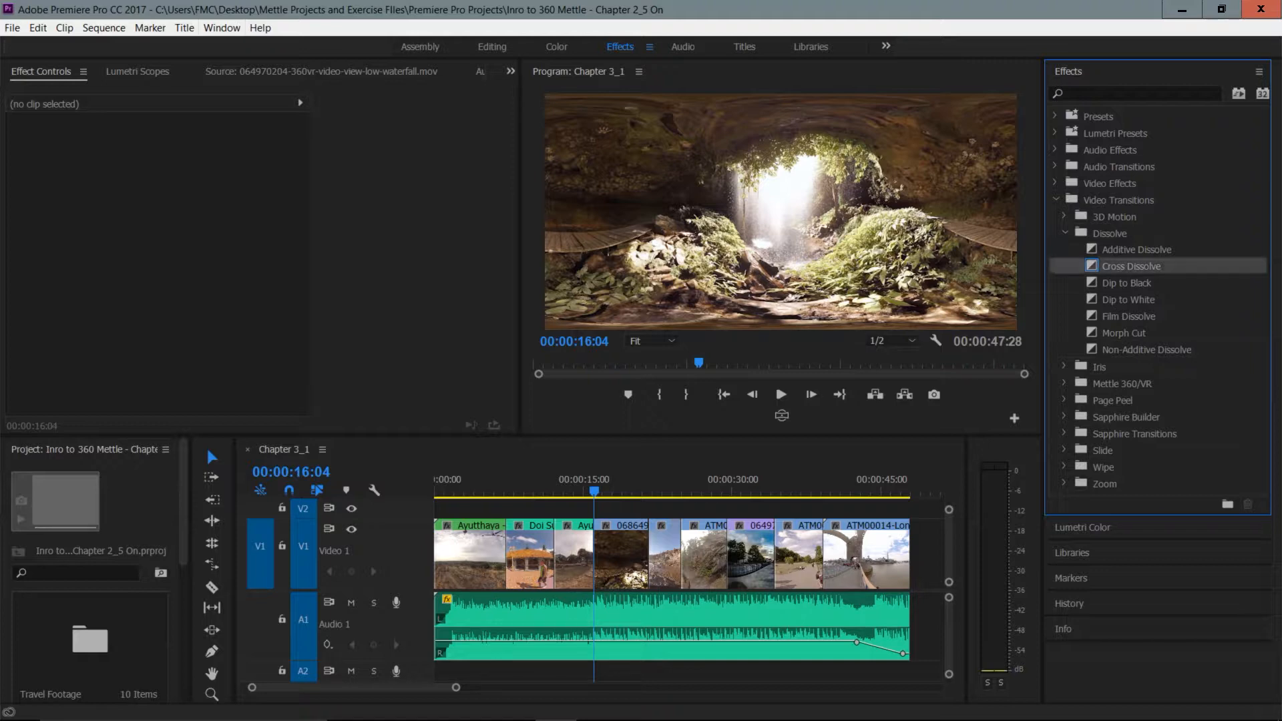
pyautogui.moveTo(1131, 267); pyautogui.dragTo(595, 554)
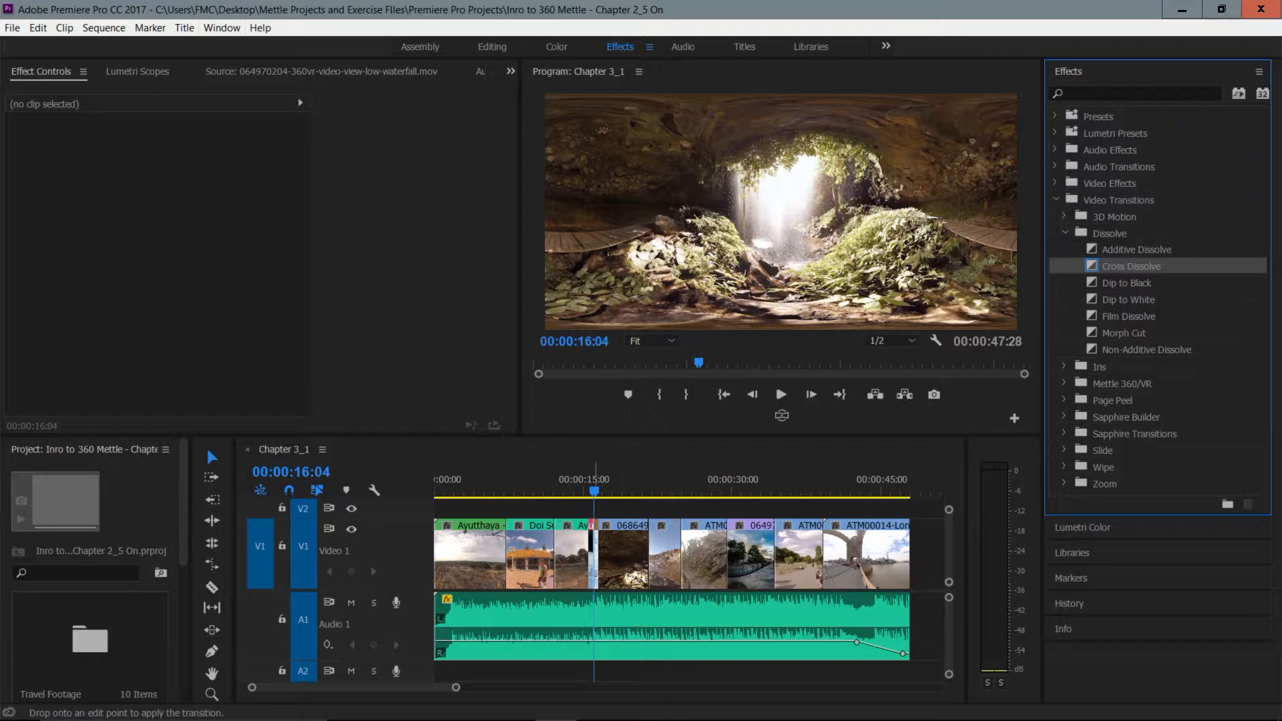
pyautogui.moveTo(596, 554); pyautogui.dragTo(594, 554)
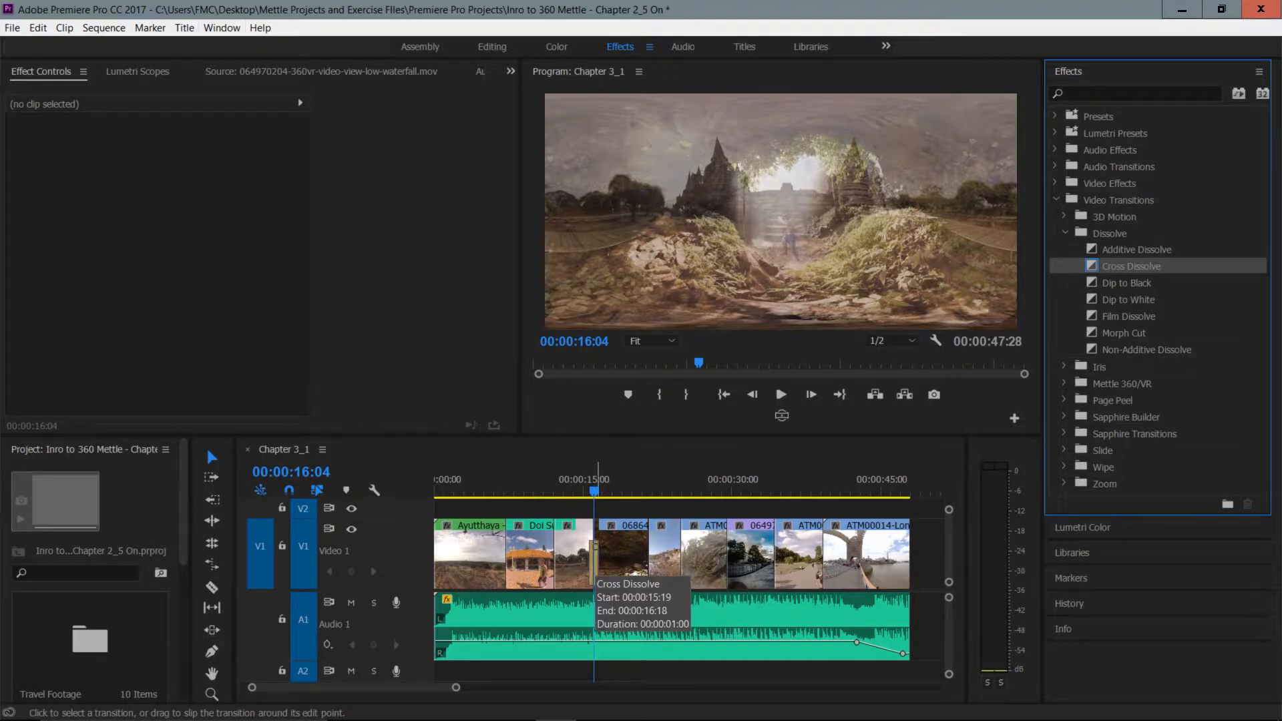
# - Show the actual sources in the settings of the Cross Dissolve before the crystal-shower-falls clip
pyautogui.click(595, 564)
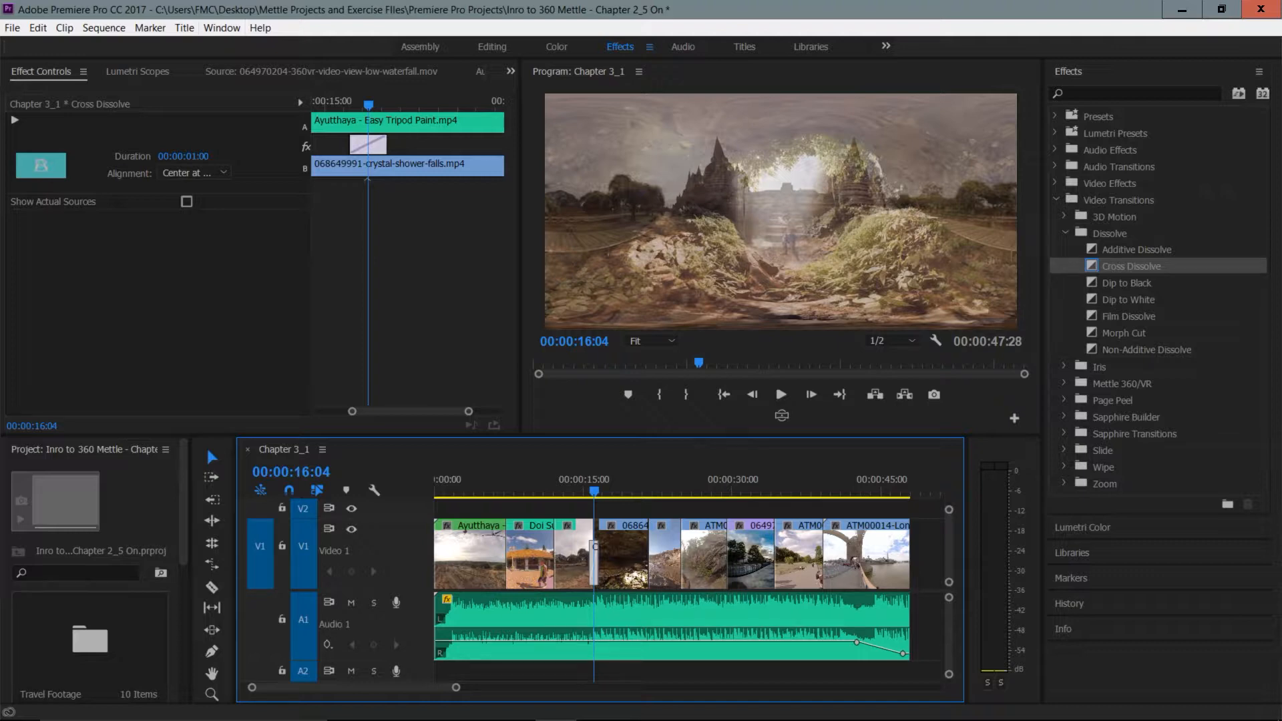
pyautogui.hotkey('shift', '5')
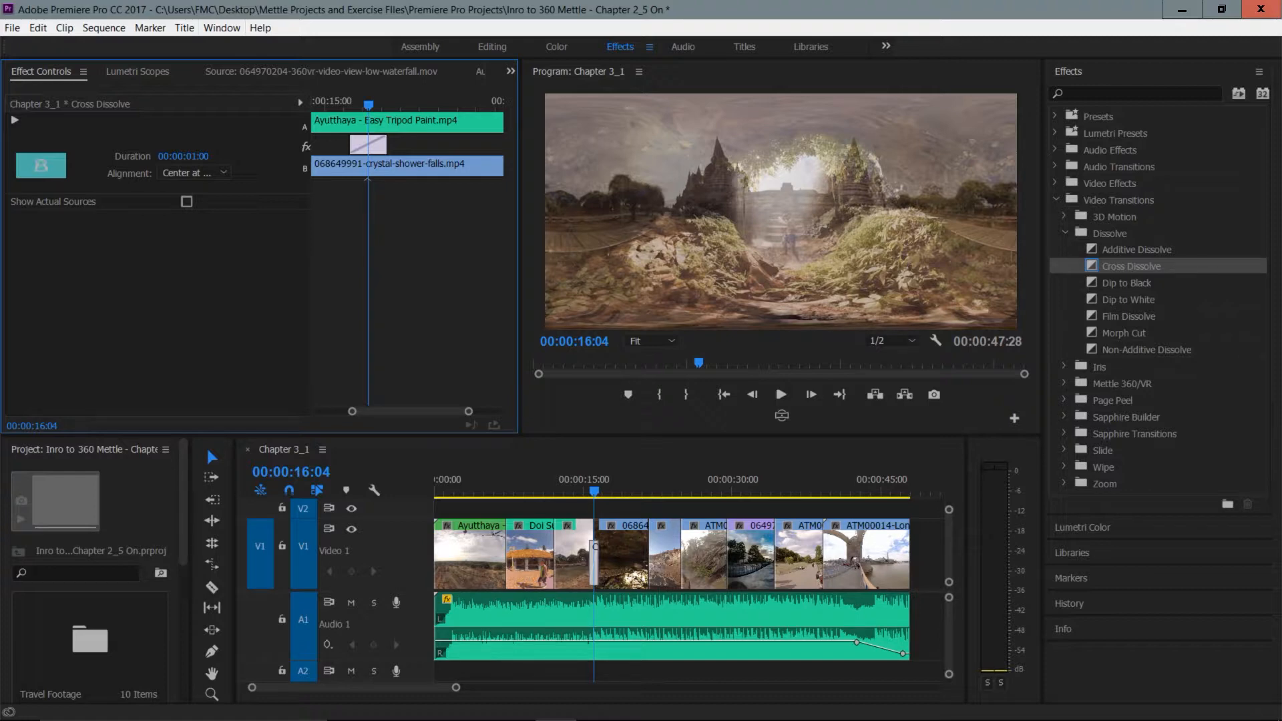
pyautogui.click(186, 201)
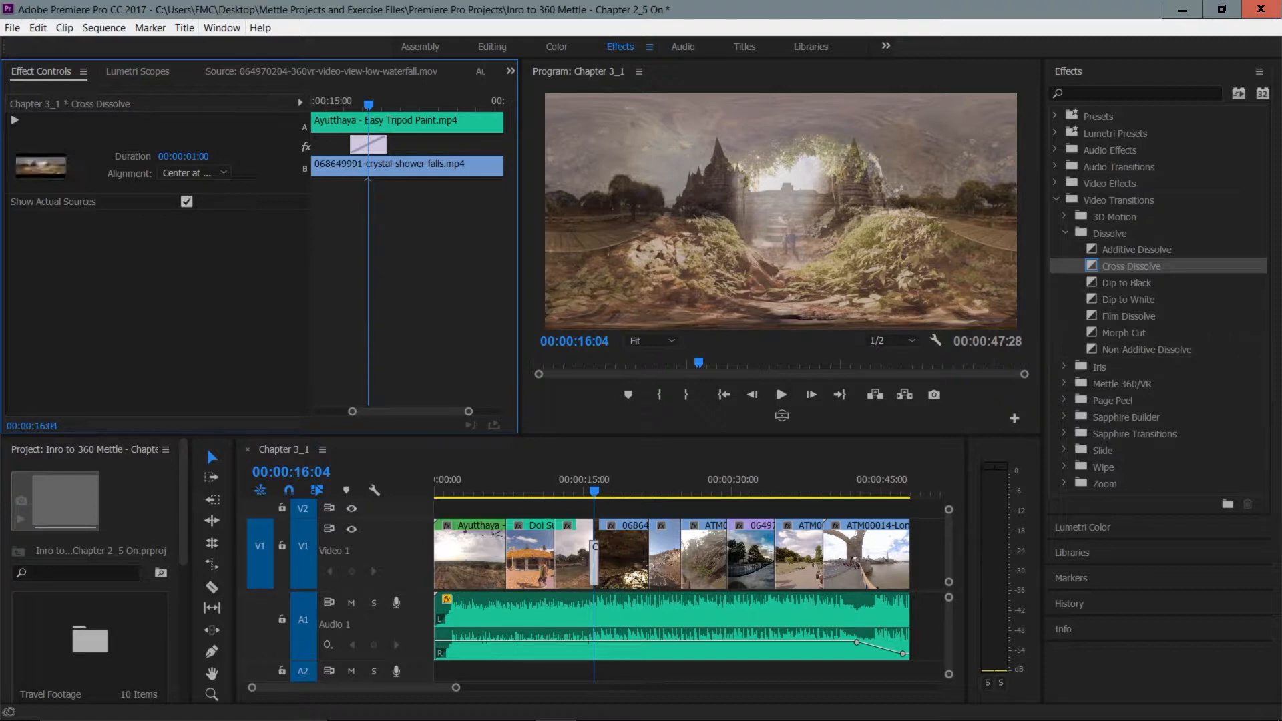
pyautogui.click(186, 201)
pyautogui.click(186, 202)
# - Set the Cross Dissolve's duration to 00:00:01:15
pyautogui.click(184, 157)
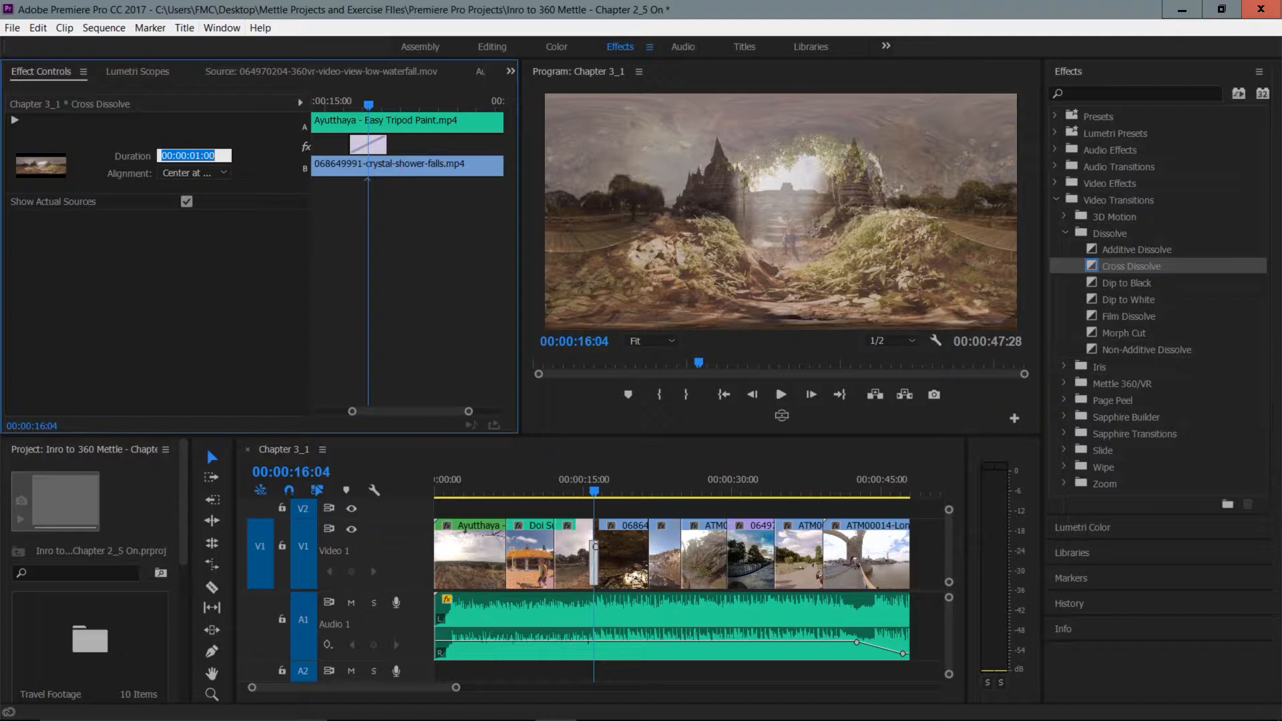
pyautogui.write('1.15')
pyautogui.press('Return')
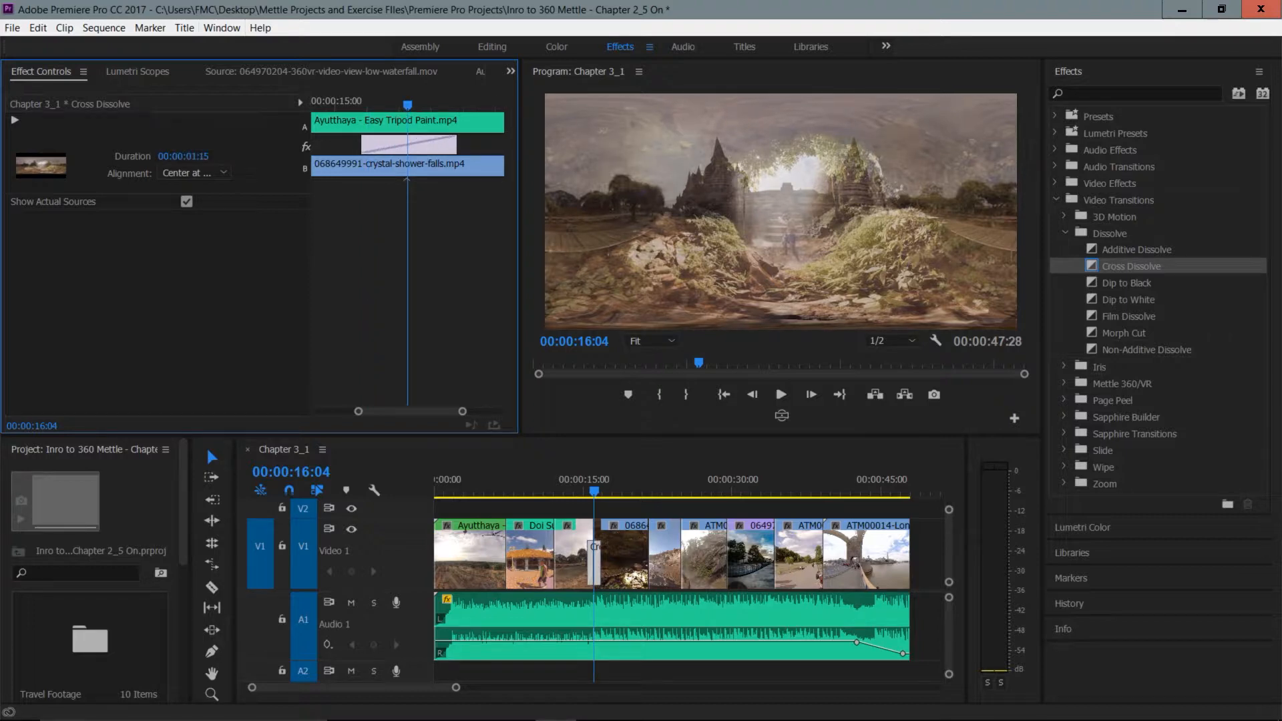
# - Preview the lengthened Cross Dissolve and step back through its frames to examine the blend of both clips
pyautogui.click(595, 567)
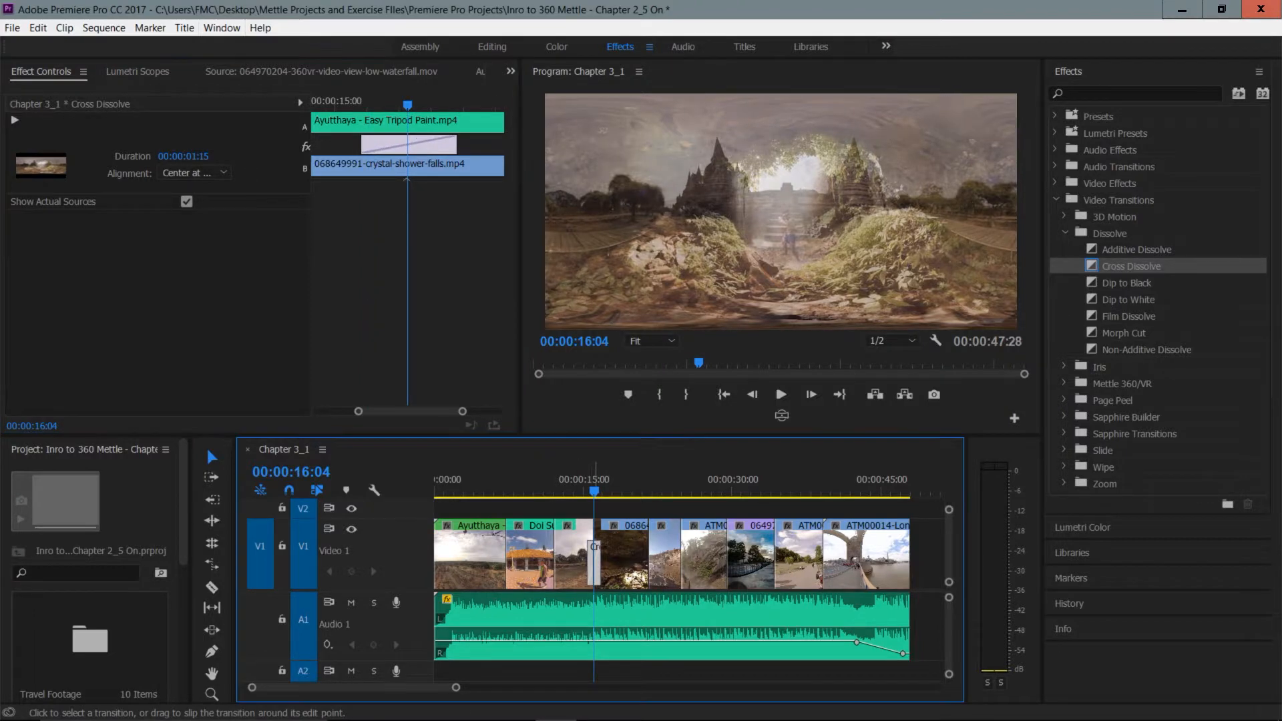
pyautogui.moveTo(594, 486); pyautogui.dragTo(593, 486)
pyautogui.press('space')
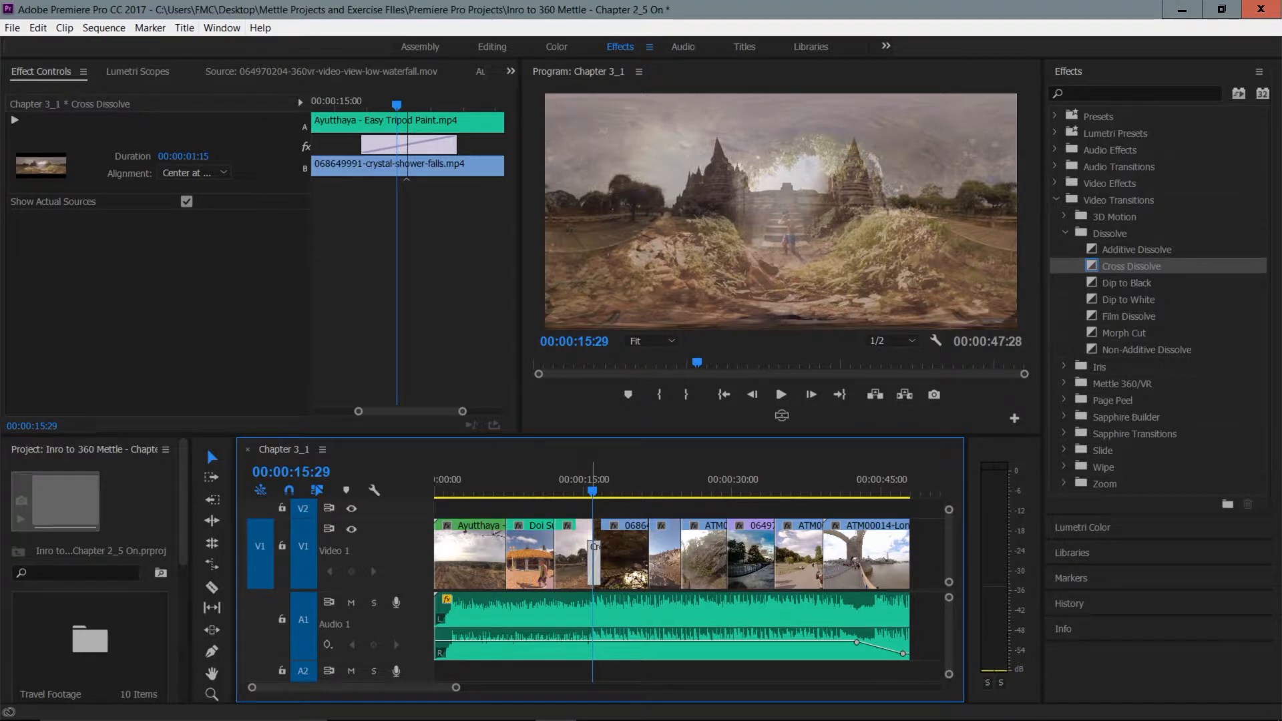
pyautogui.press('Left')
pyautogui.press('Left')
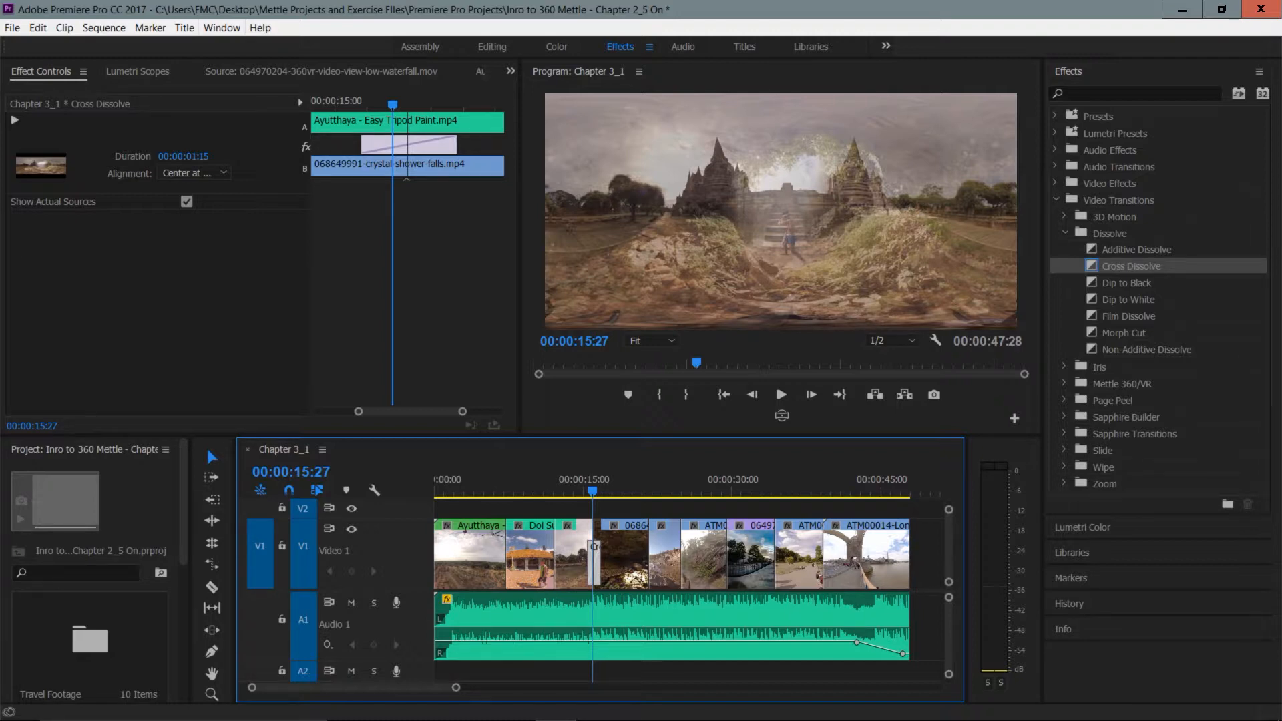
# - Try a Cross Dissolve starting at the cut before the London Tower Bridge clip, and delete it
pyautogui.moveTo(1130, 267); pyautogui.dragTo(829, 554)
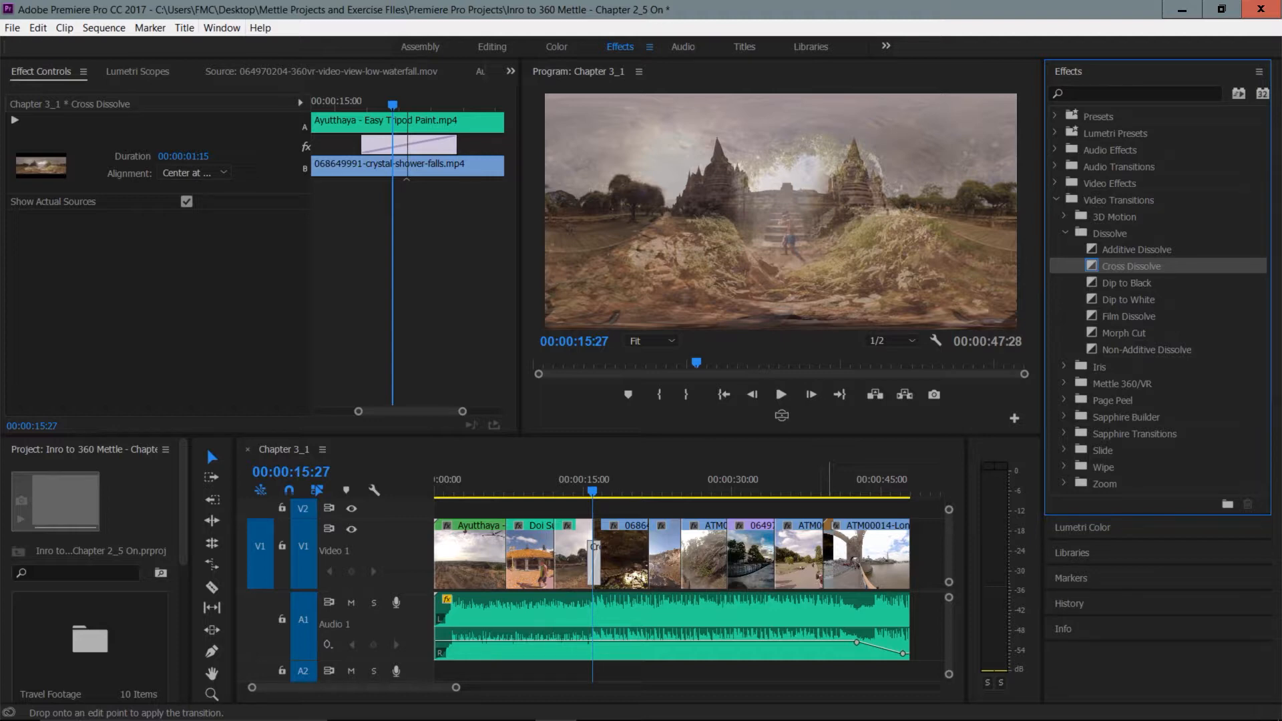
pyautogui.moveTo(829, 554); pyautogui.dragTo(777, 554)
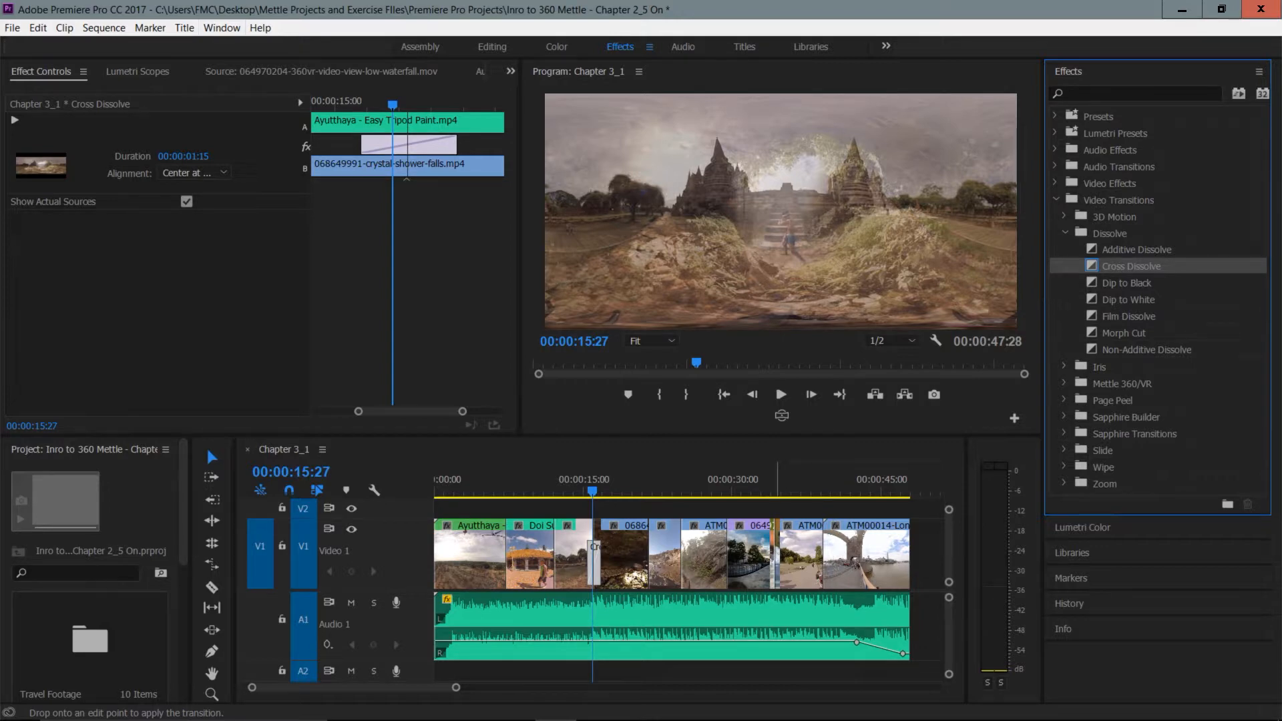
pyautogui.moveTo(777, 555); pyautogui.dragTo(832, 553)
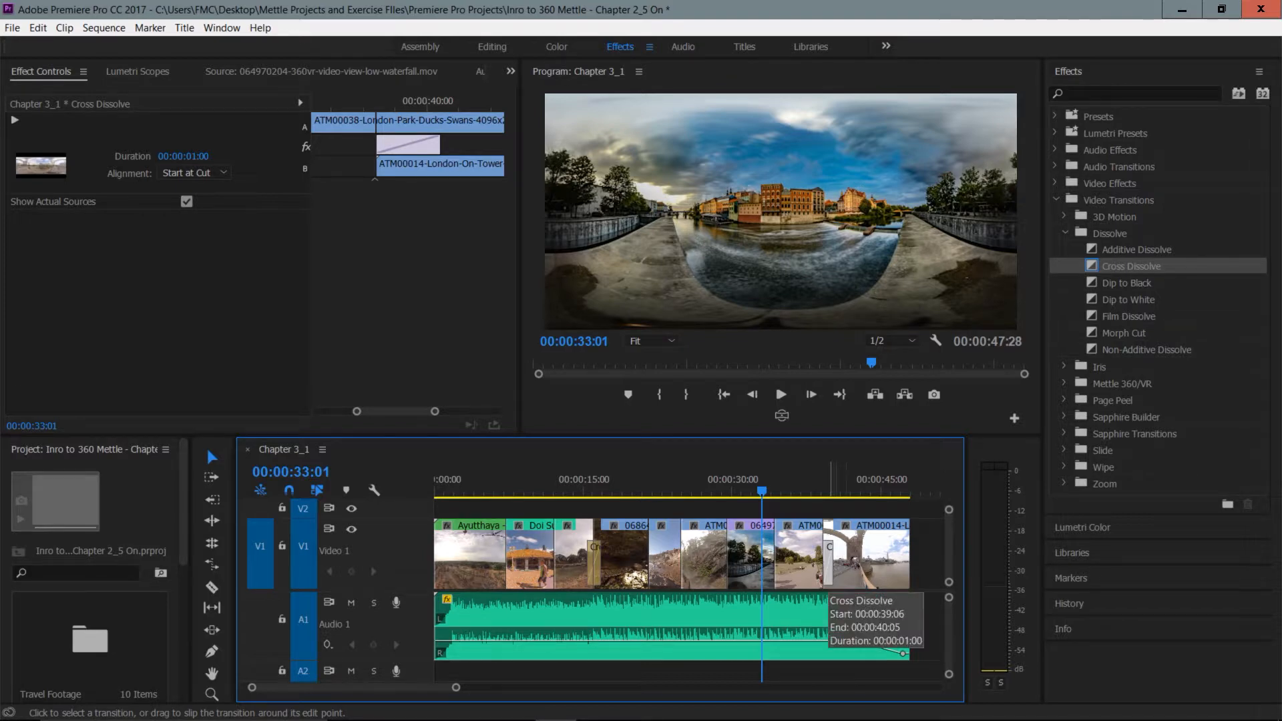
pyautogui.press('Delete')
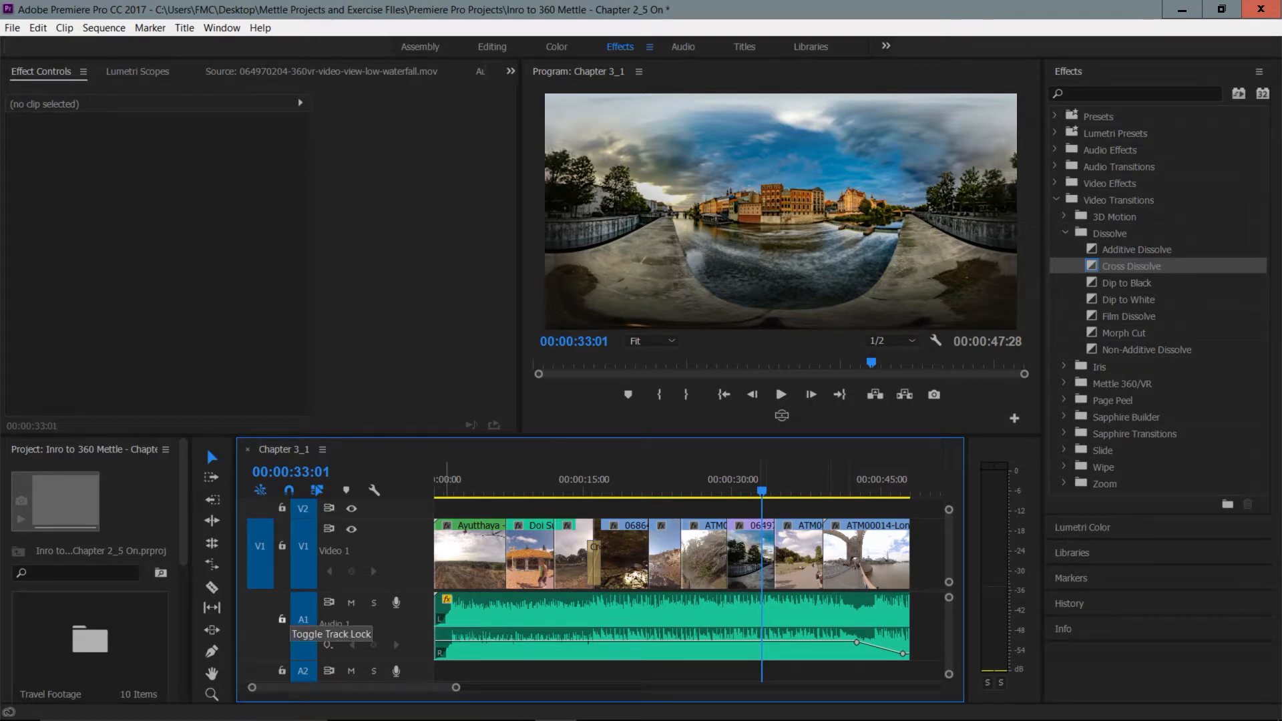
# - Lock the Audio 1 track and ripple-trim the start of the London Tower Bridge clip
pyautogui.click(282, 619)
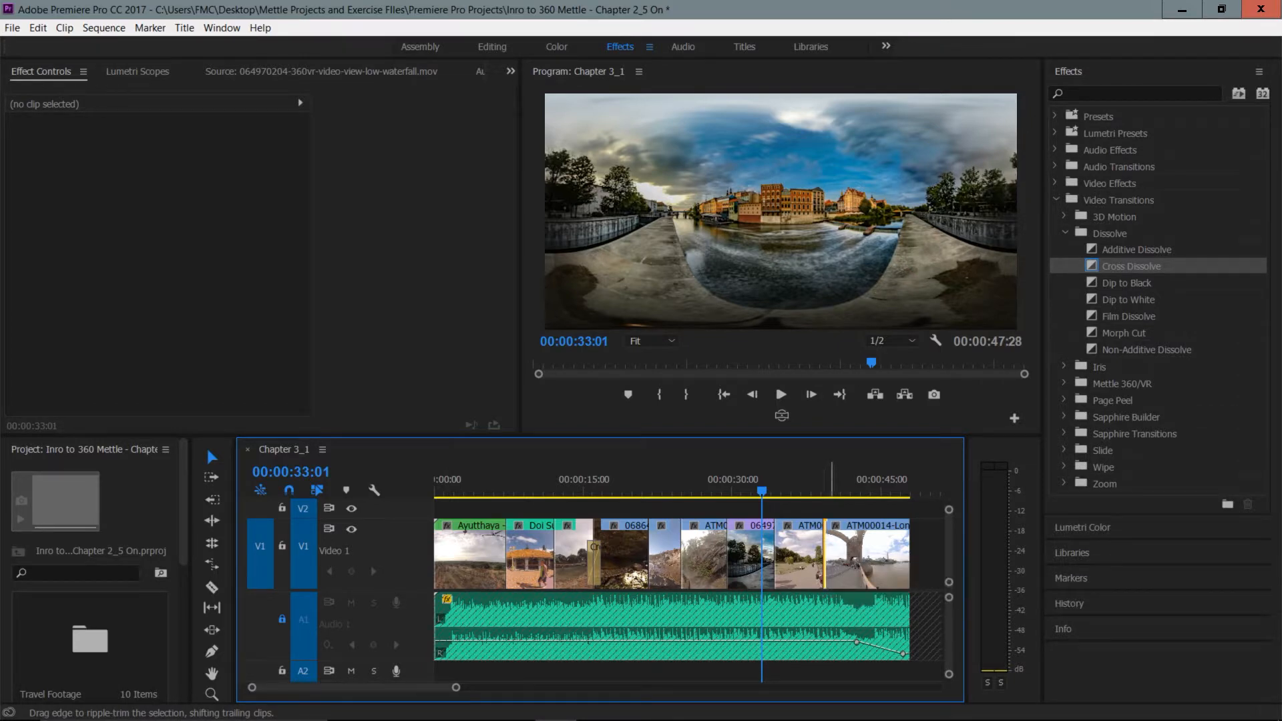
pyautogui.moveTo(826, 606)
pyautogui.mouseDown()
pyautogui.moveTo(838, 606)
pyautogui.moveTo(834, 590)
pyautogui.mouseUp()
pyautogui.click(862, 578)
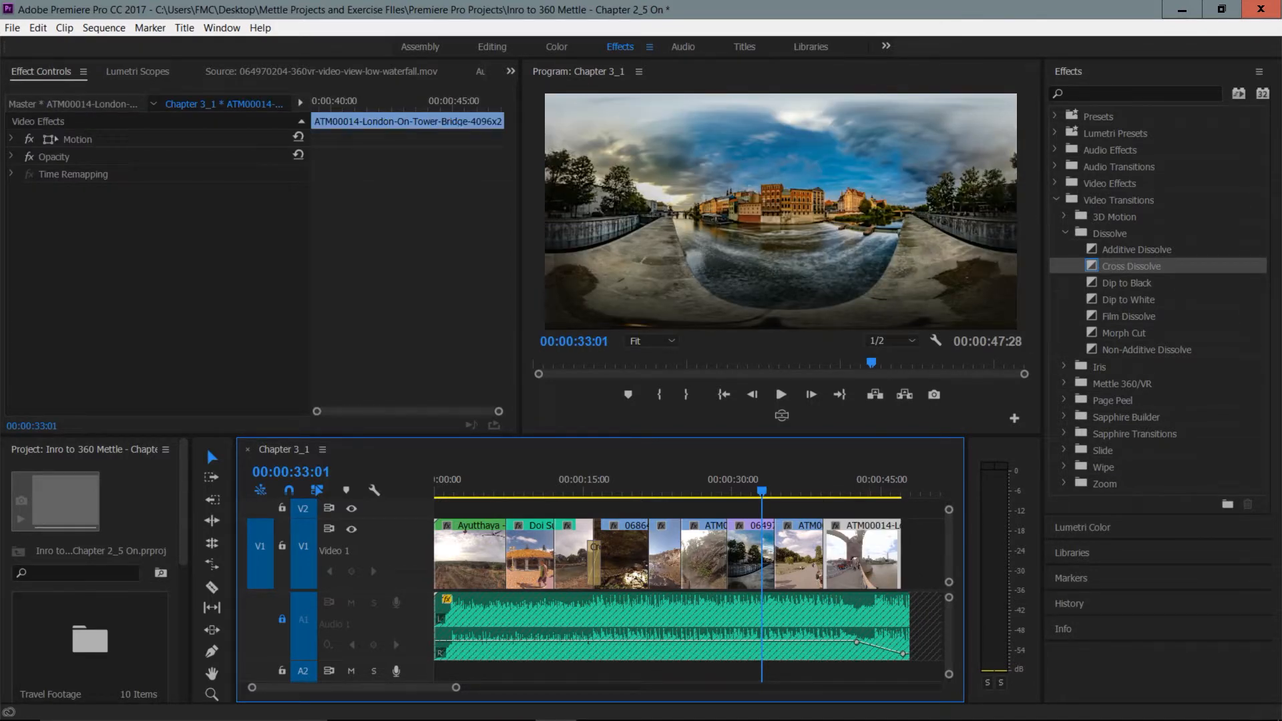
# - Apply a Cross Dissolve centred on the cut before the London Tower Bridge clip and place the playhead at 00:00:38:26
pyautogui.moveTo(1131, 266); pyautogui.dragTo(824, 554)
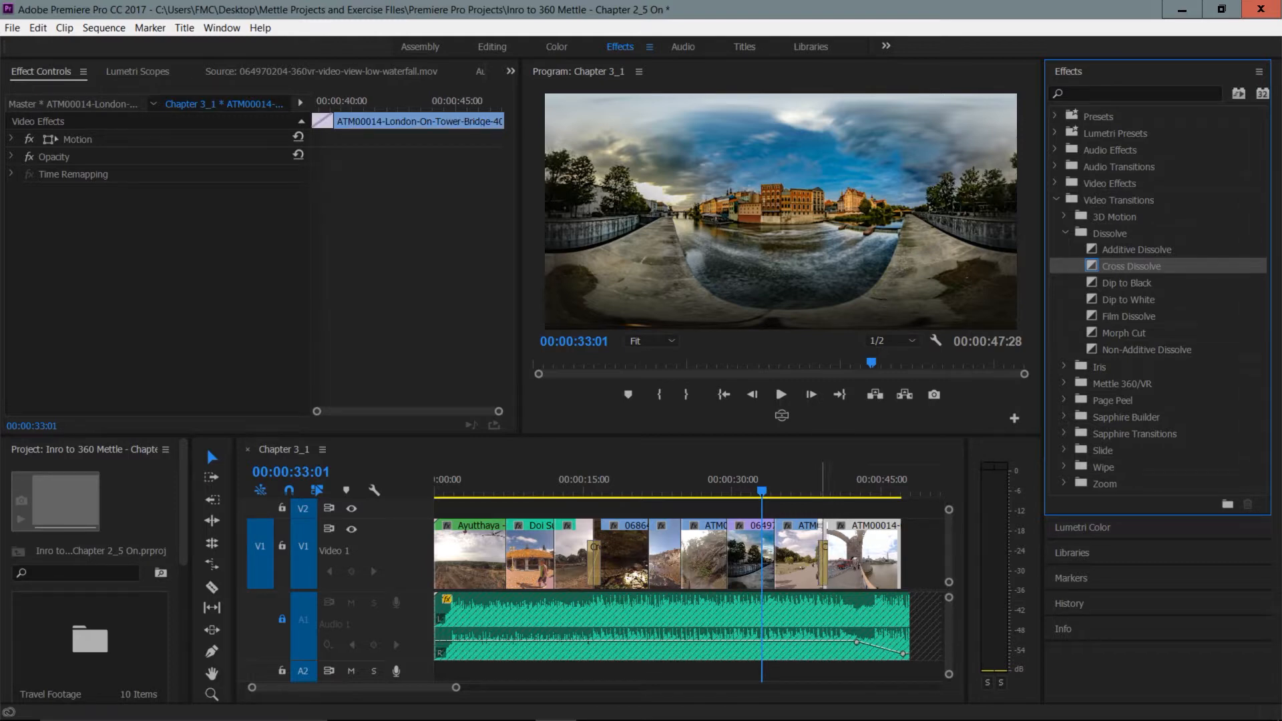
pyautogui.click(820, 483)
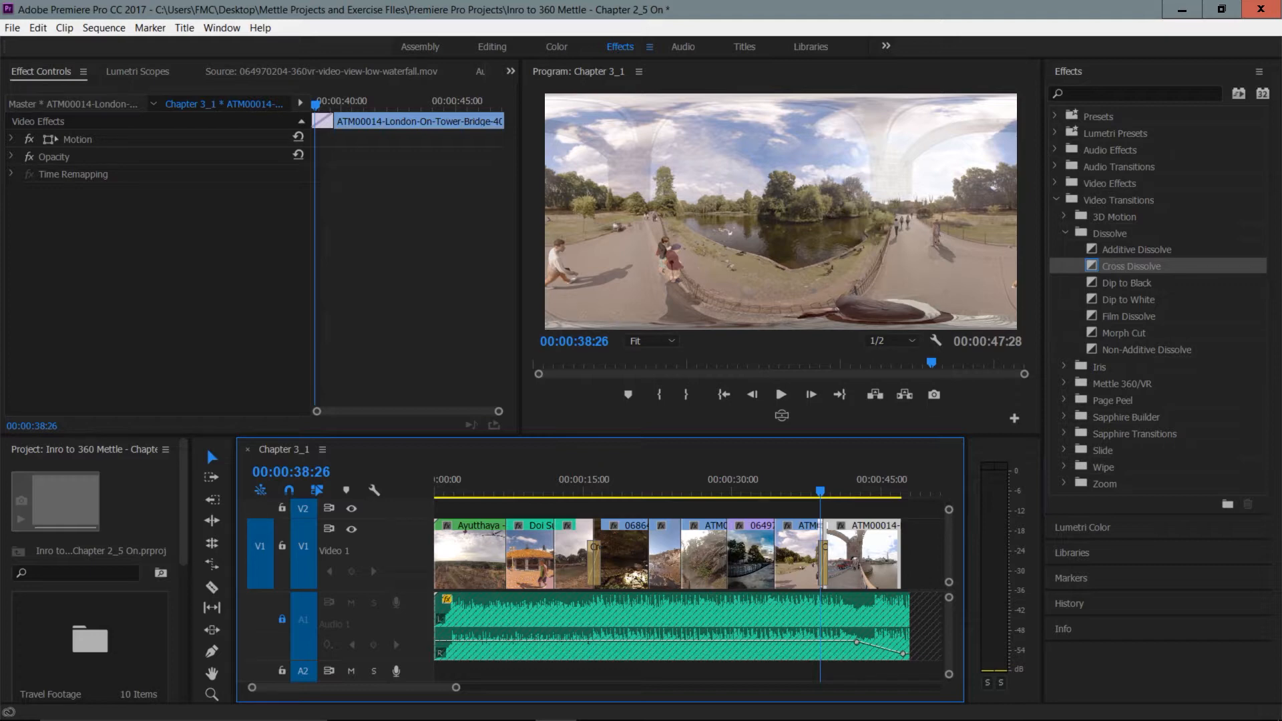
# - Apply the default transition to all clips on the Video 1 track at once
pyautogui.hotkey('ctrl', 'a')
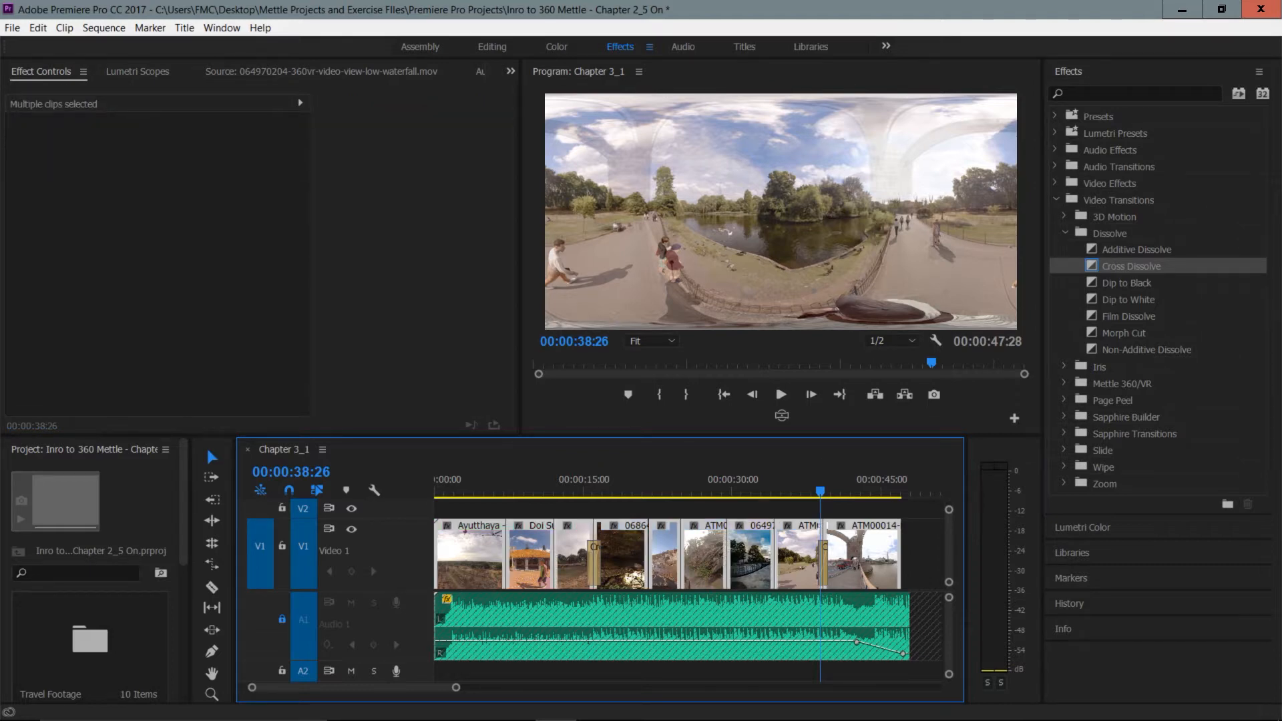
pyautogui.click(104, 28)
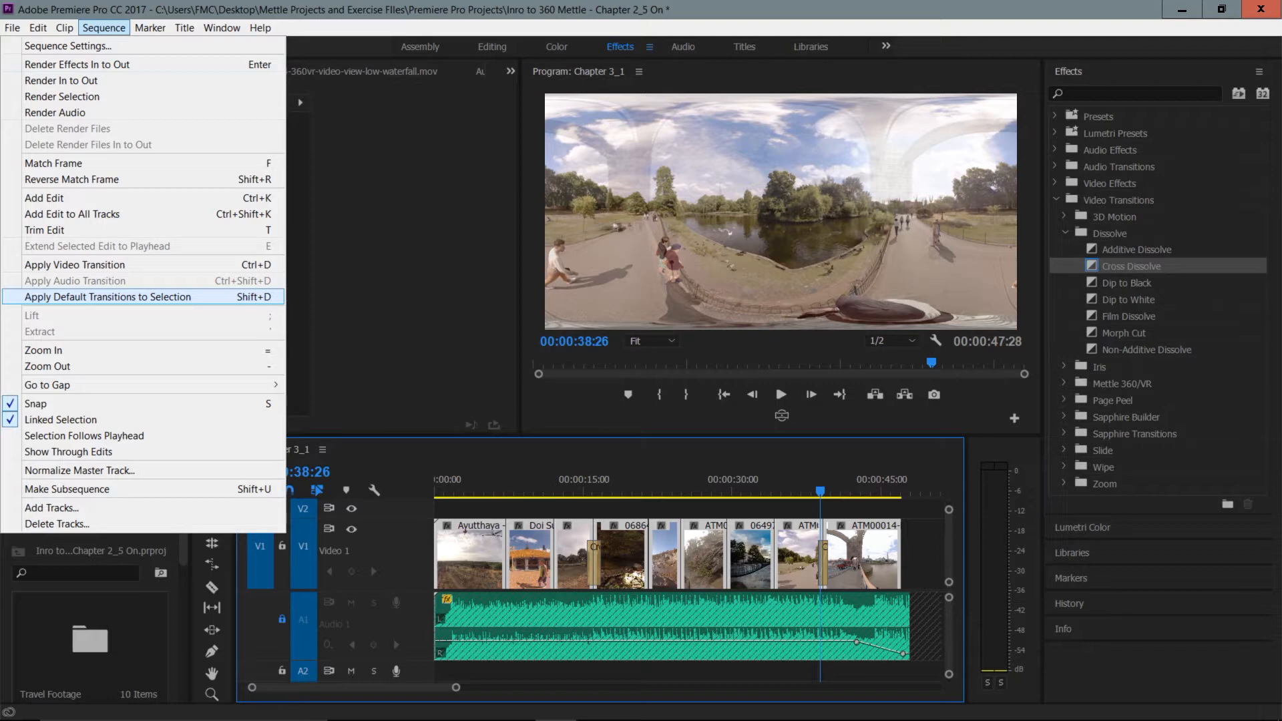
pyautogui.click(108, 297)
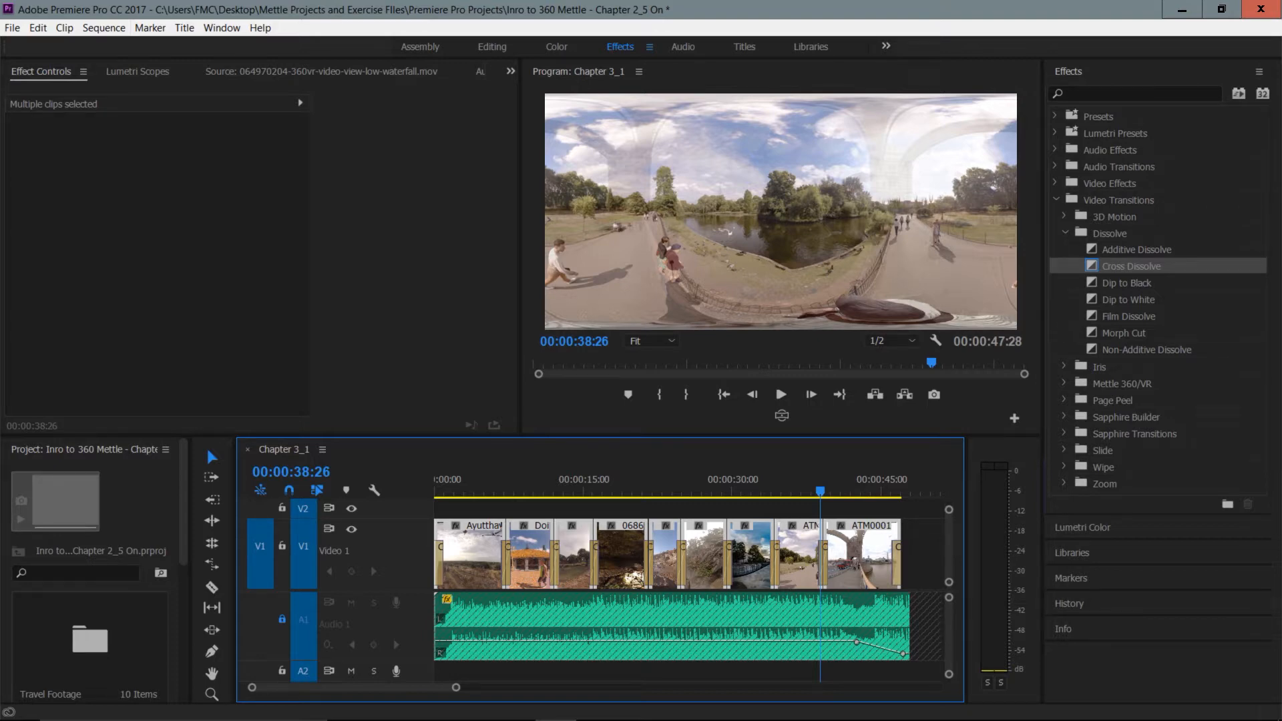
# - Replace the dissolve between the London park and Tower Bridge clips with an Iris Round transition
pyautogui.click(1065, 366)
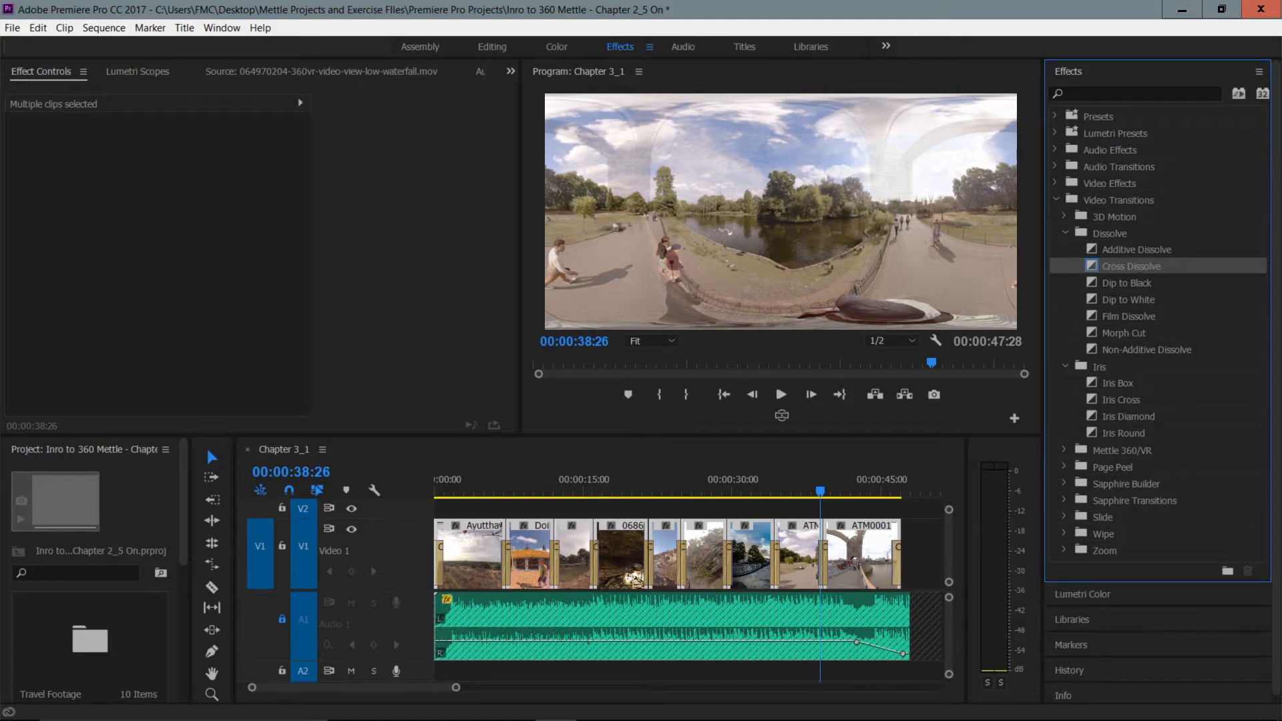
pyautogui.click(1124, 433)
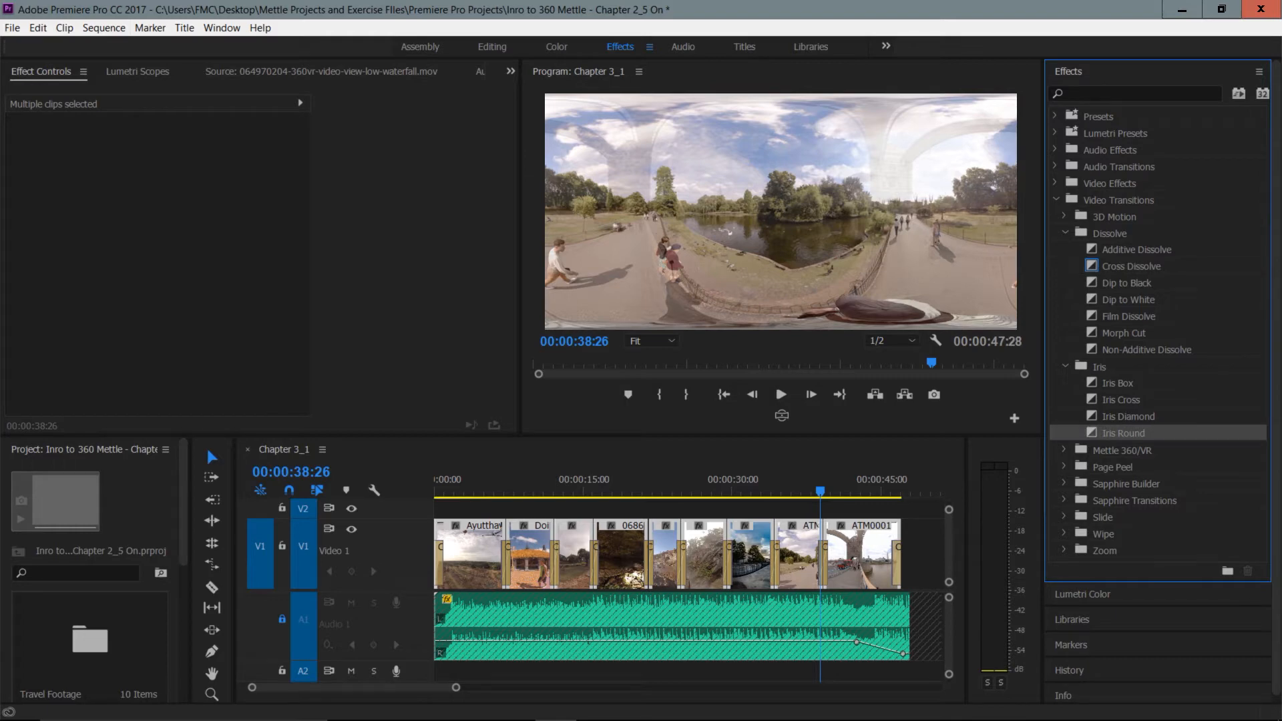
pyautogui.moveTo(1123, 433); pyautogui.dragTo(823, 554)
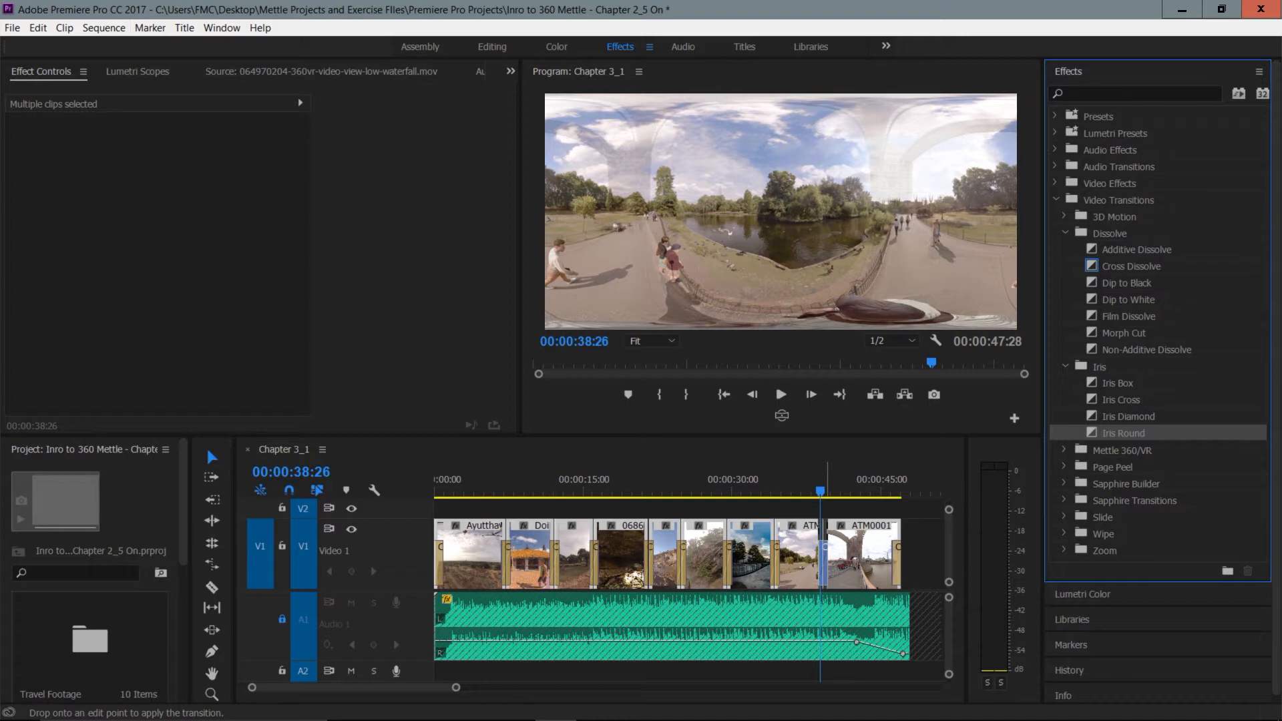
pyautogui.moveTo(824, 554); pyautogui.dragTo(824, 554)
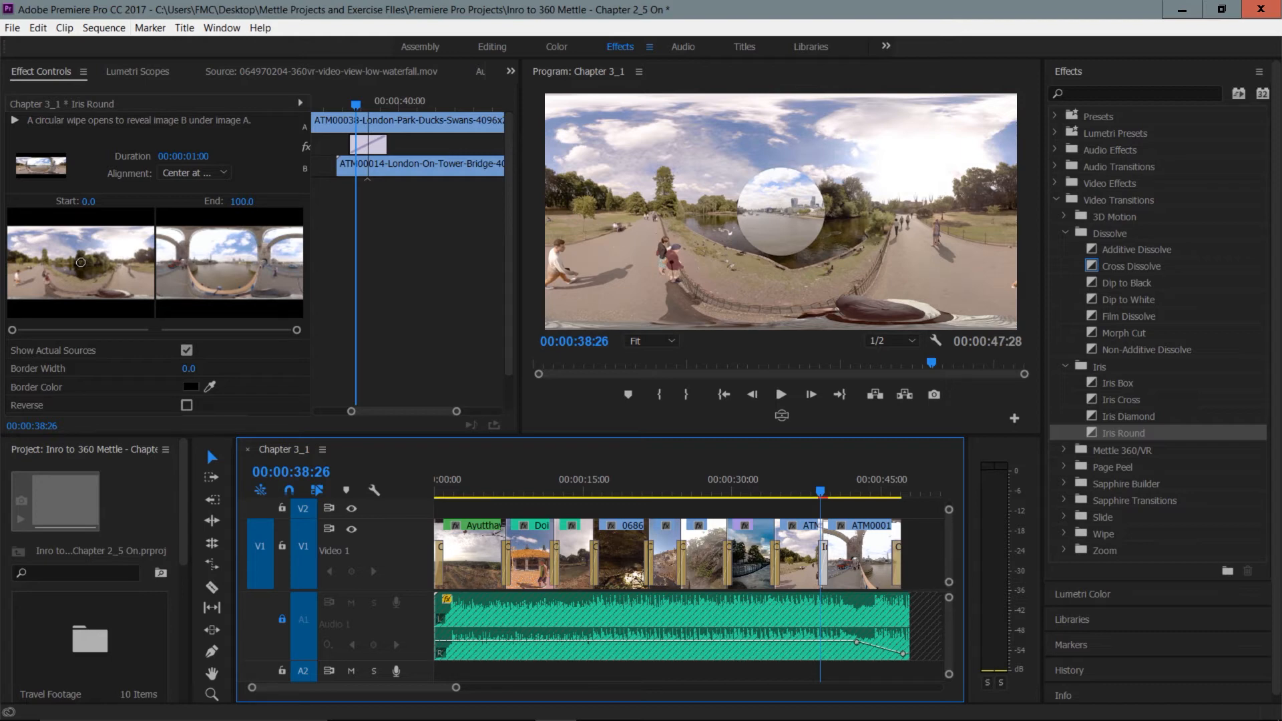
# - Move the Iris Round's centre to the left part of the park scene and set its border width to 0.9
pyautogui.moveTo(81, 261); pyautogui.dragTo(47, 272)
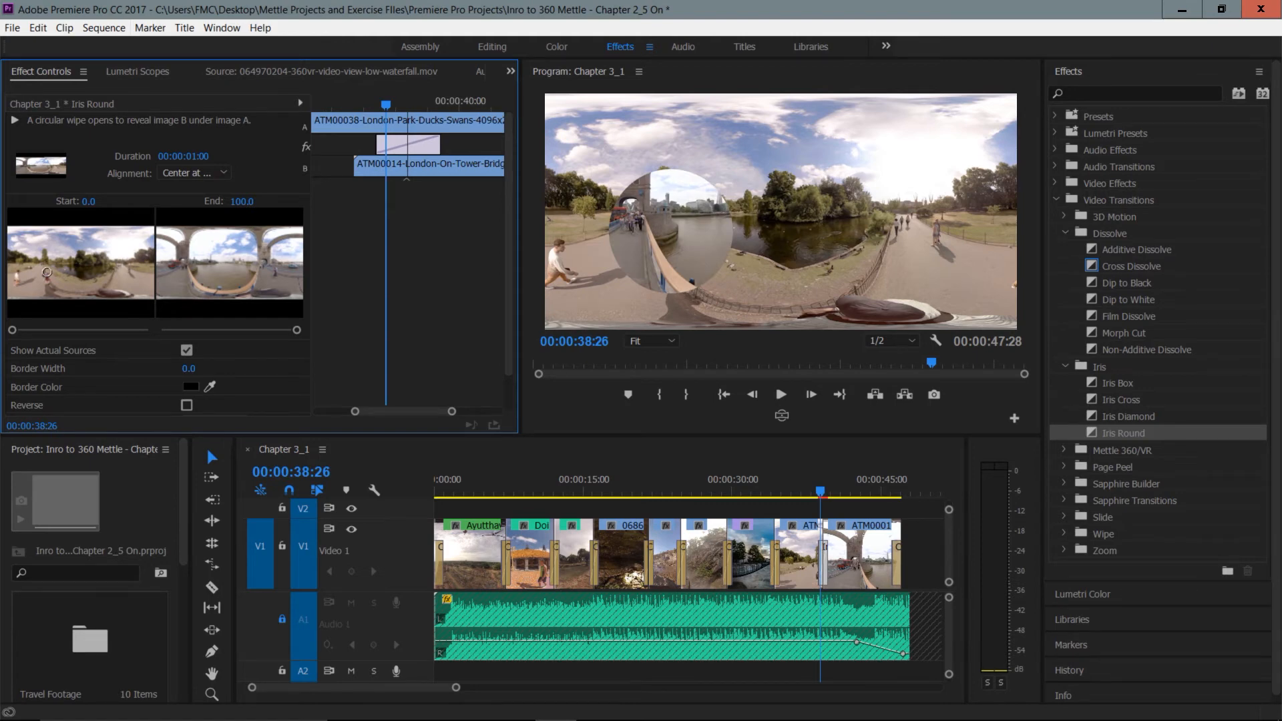
pyautogui.click(186, 405)
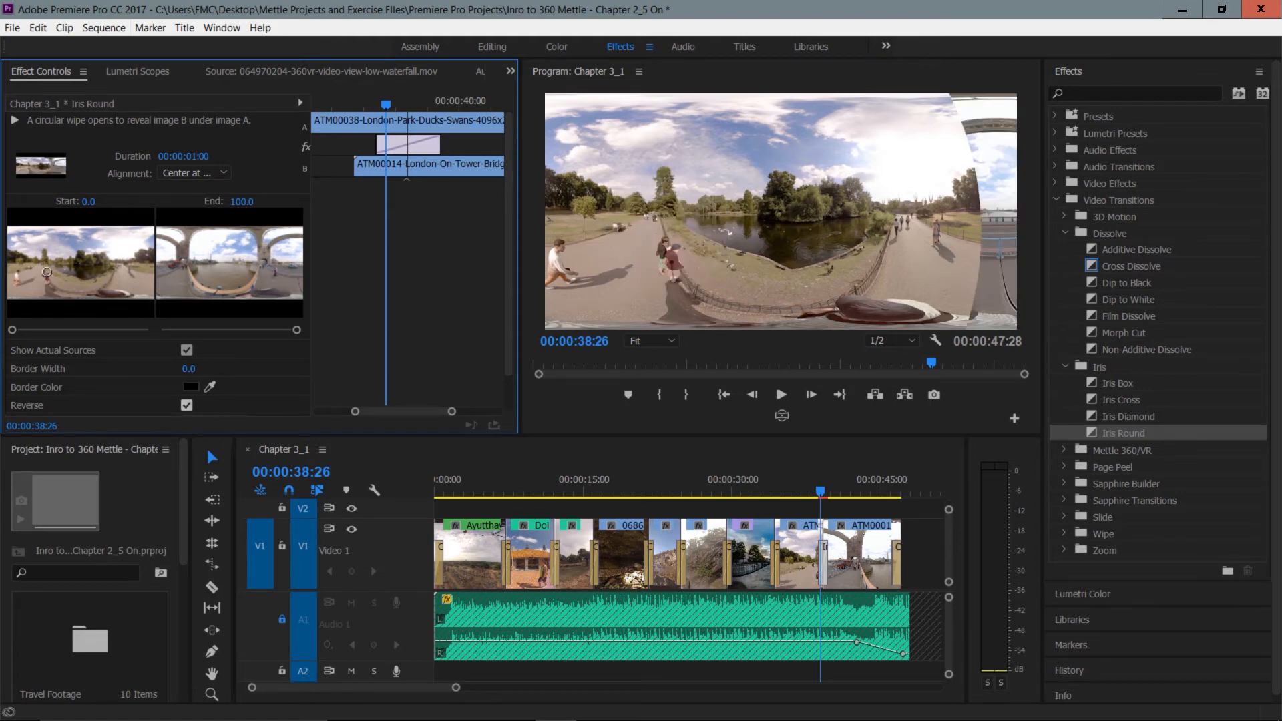
pyautogui.click(186, 405)
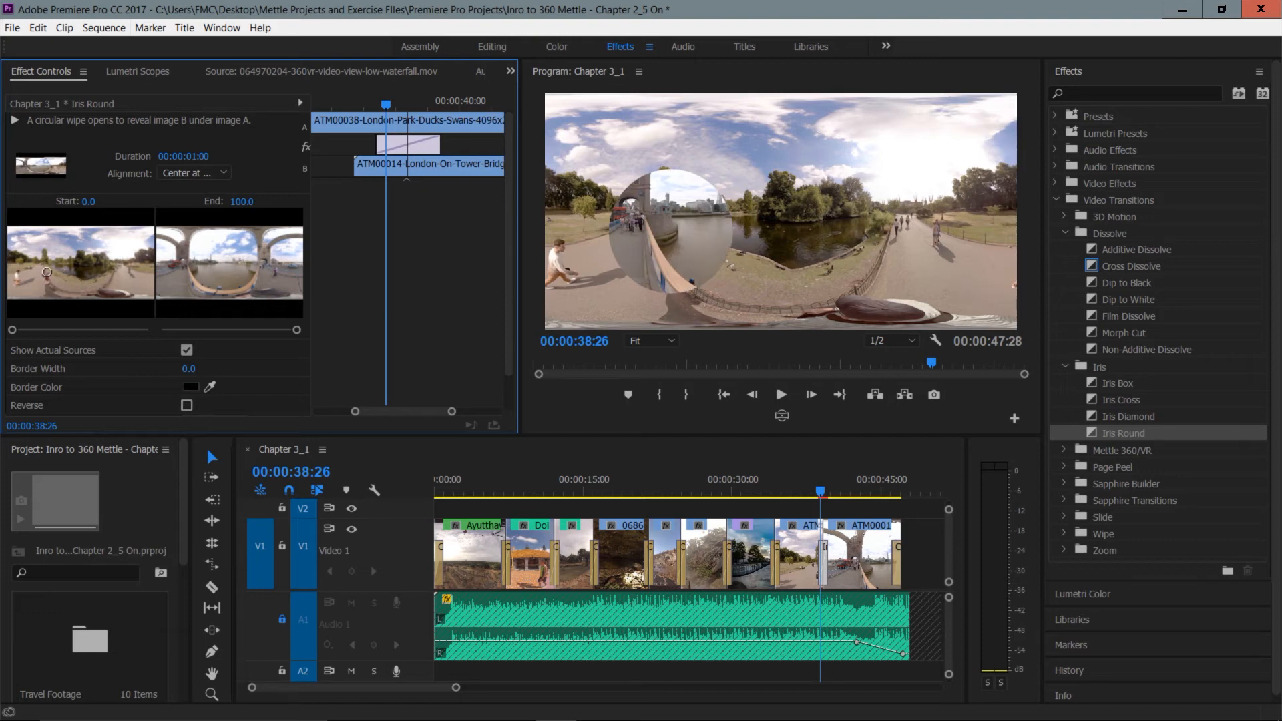
pyautogui.moveTo(189, 368); pyautogui.dragTo(191, 369)
pyautogui.moveTo(509, 268); pyautogui.dragTo(509, 301)
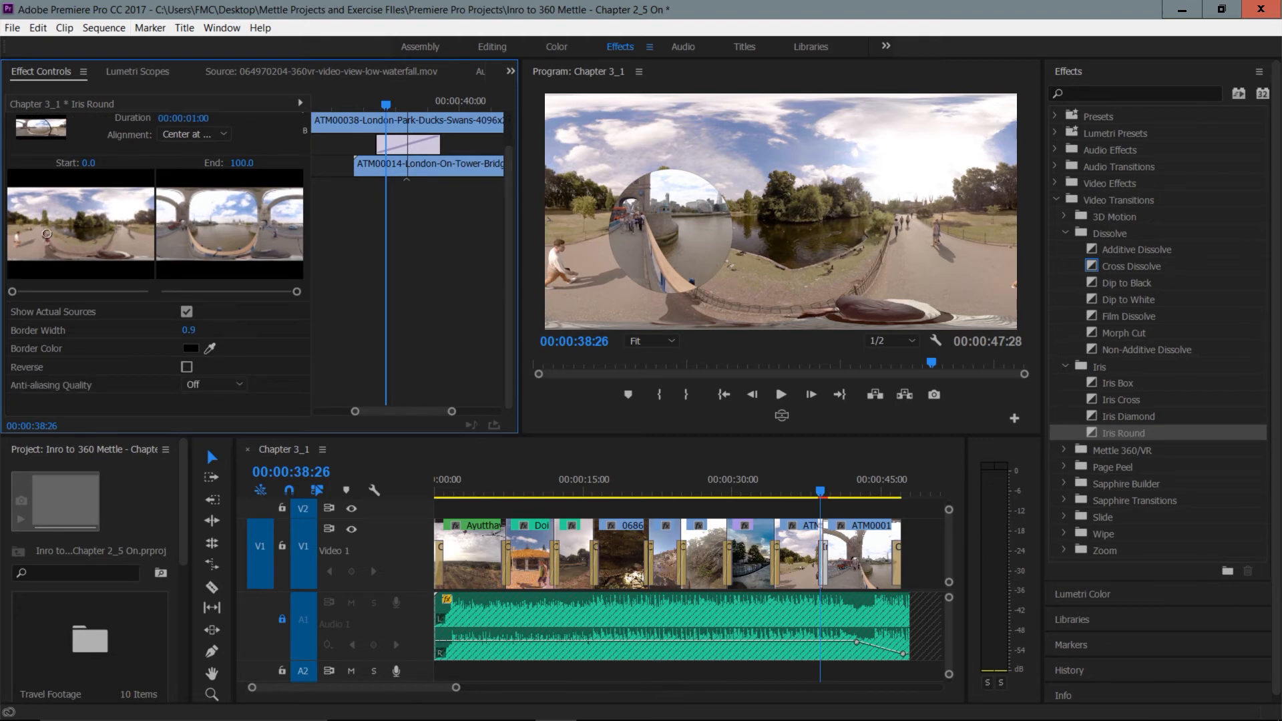